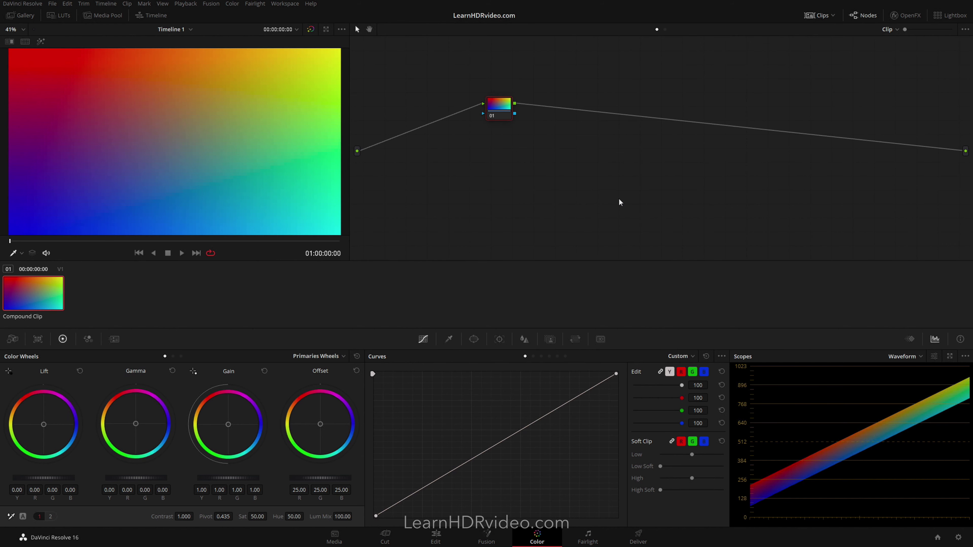
- In the project's color management settings, set the color science to DaVinci YRGB Color Managed
click(959, 537)
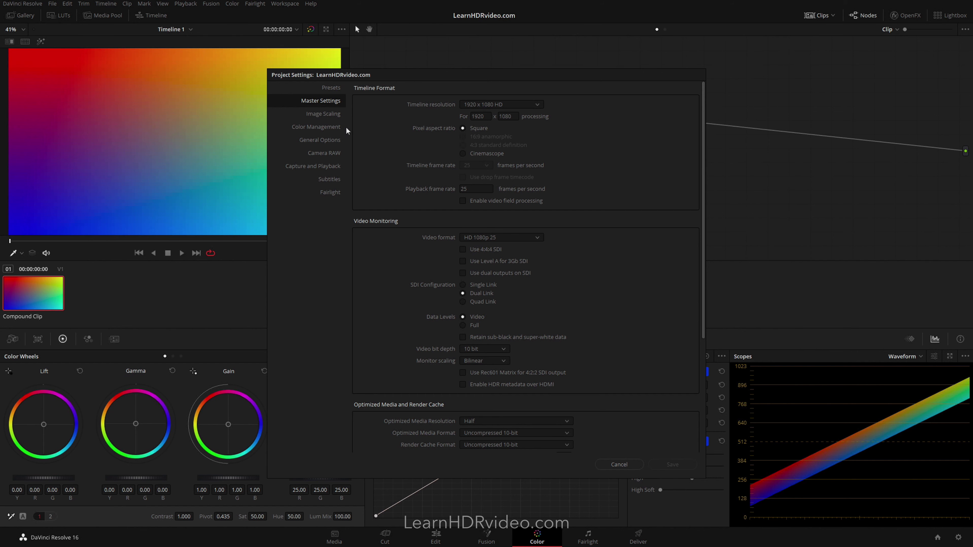
click(336, 124)
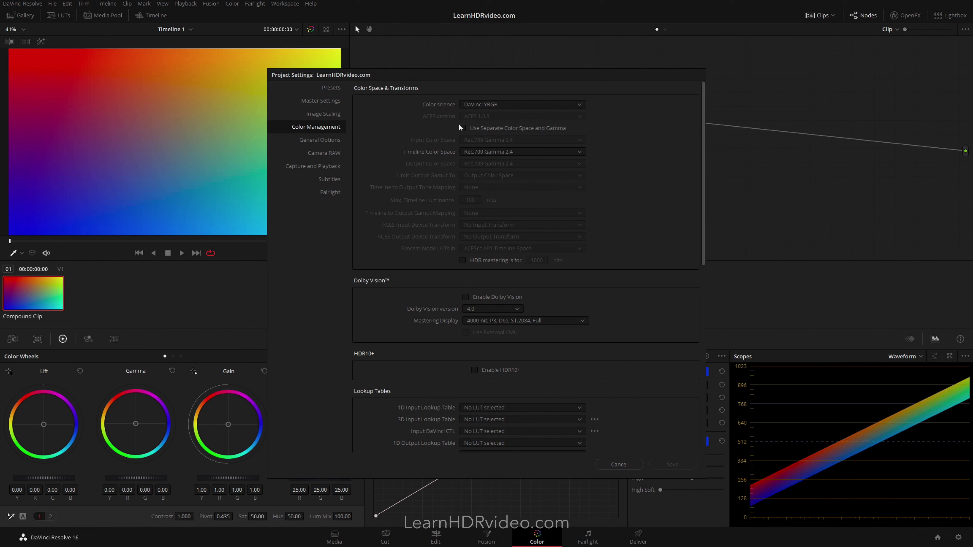
click(548, 103)
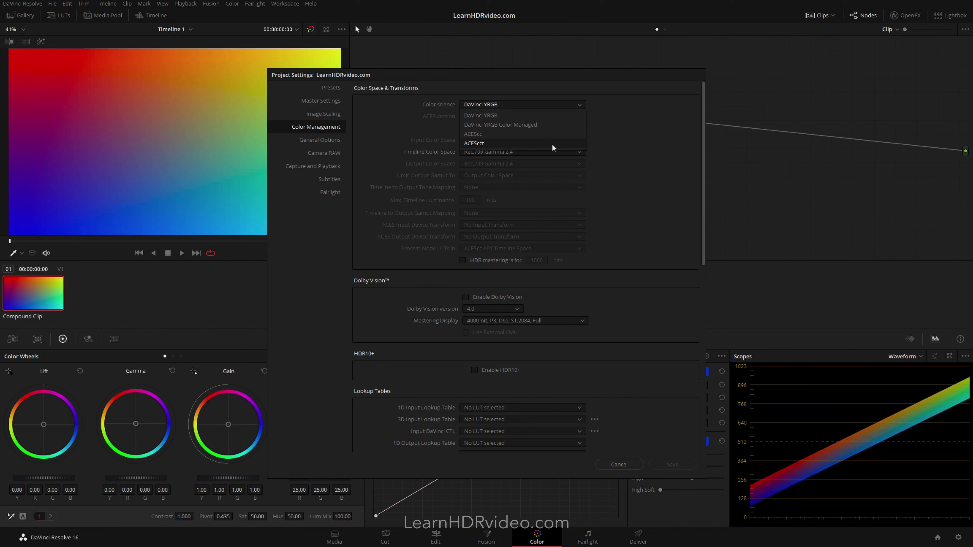
click(549, 125)
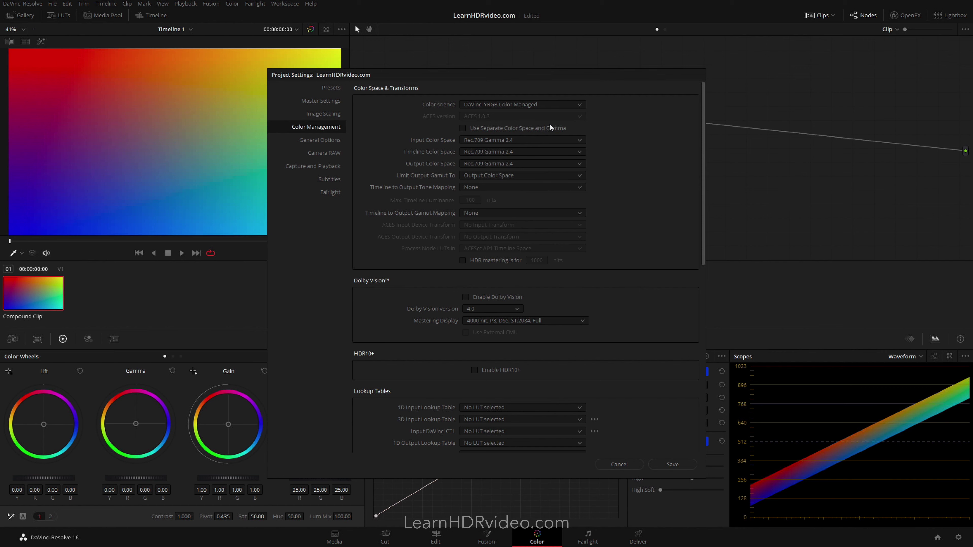
- Set the project's input color space to Bypass
click(547, 141)
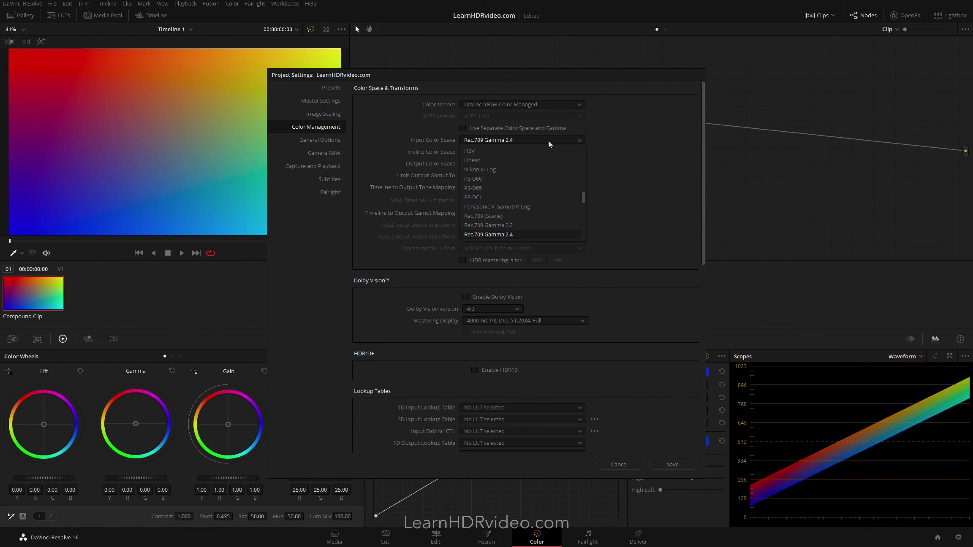
scroll(547, 169, up, 6)
scroll(547, 169, up, 5)
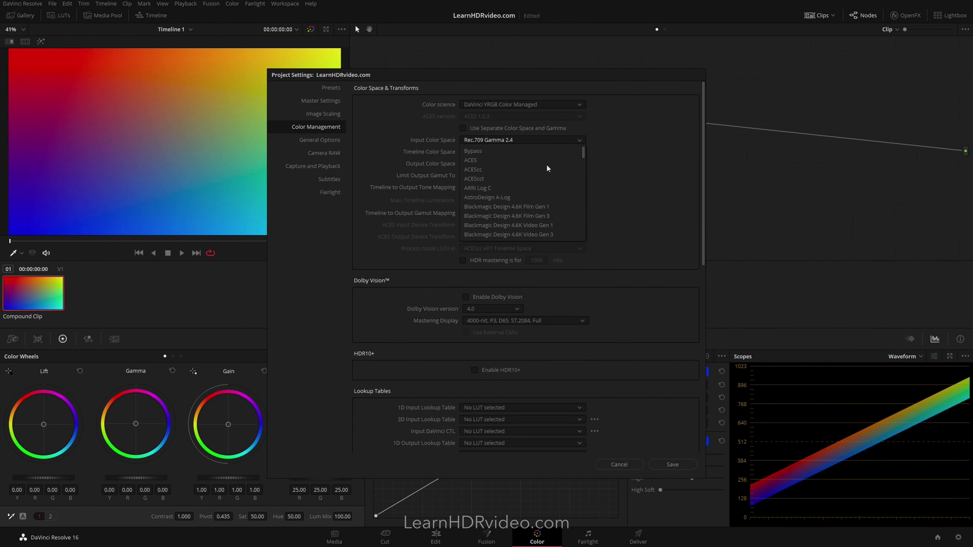
click(543, 150)
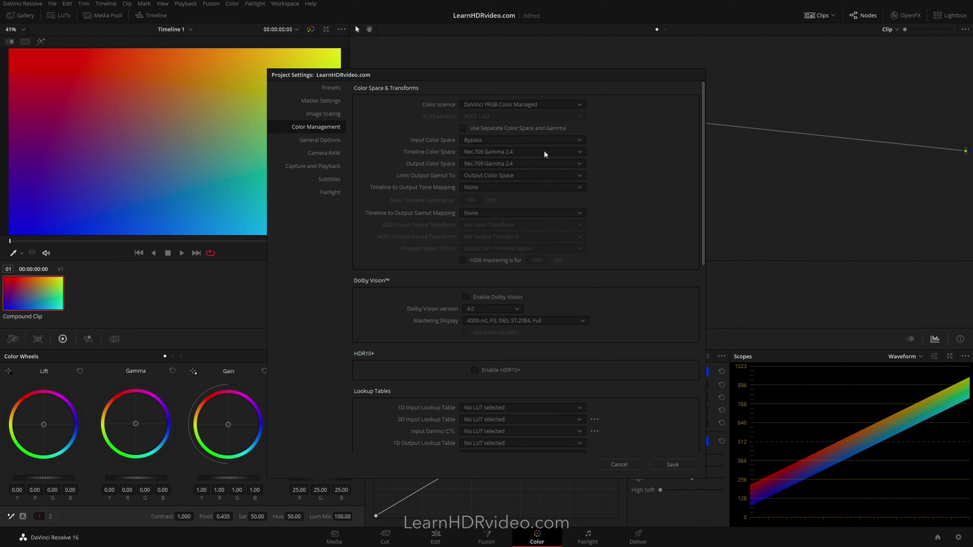
- Set the timeline color space to ARRI Log C
click(544, 151)
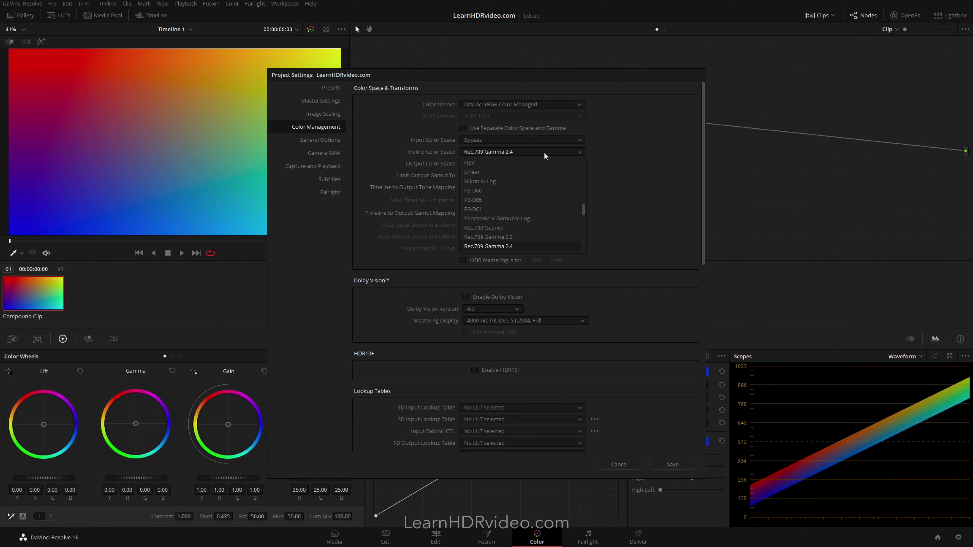
scroll(540, 162, up, 3)
scroll(539, 163, up, 5)
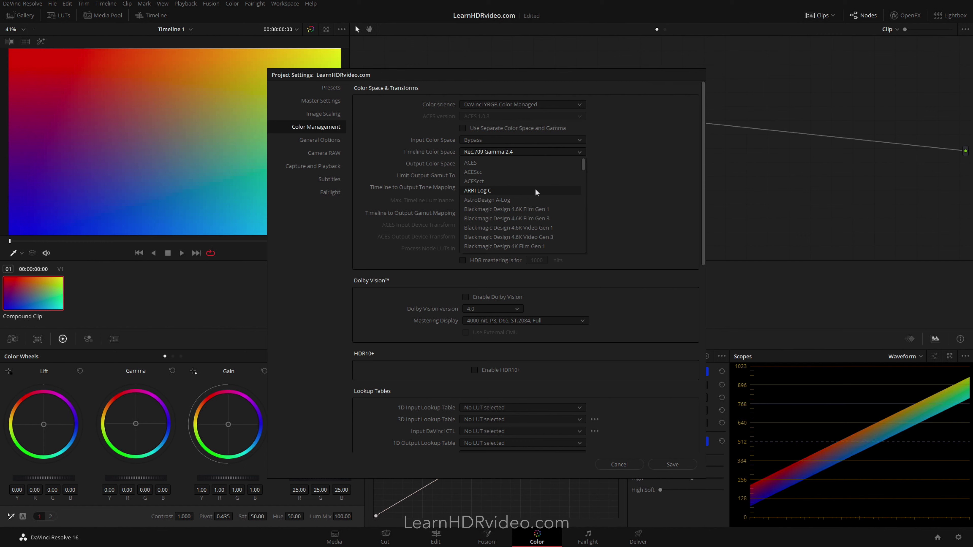
scroll(535, 190, down, 10)
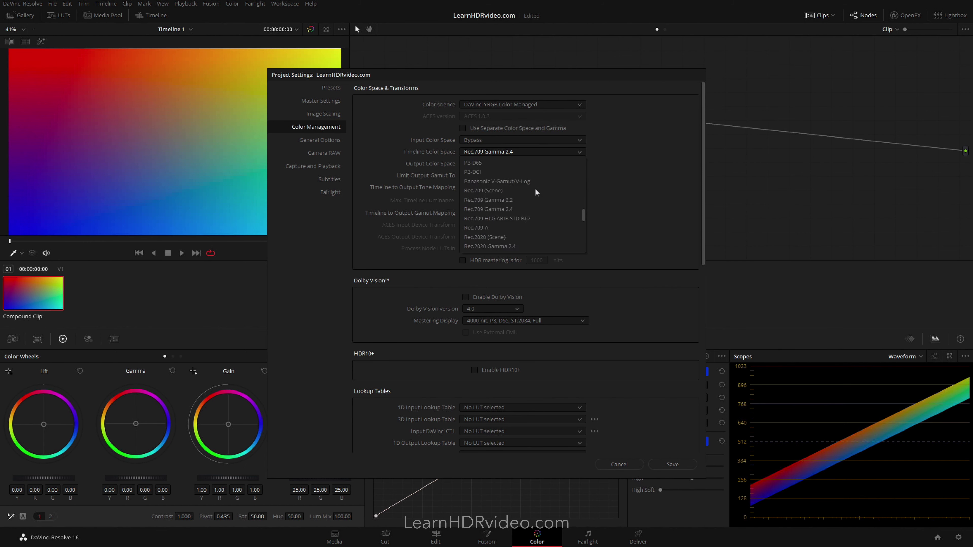
scroll(535, 188, down, 4)
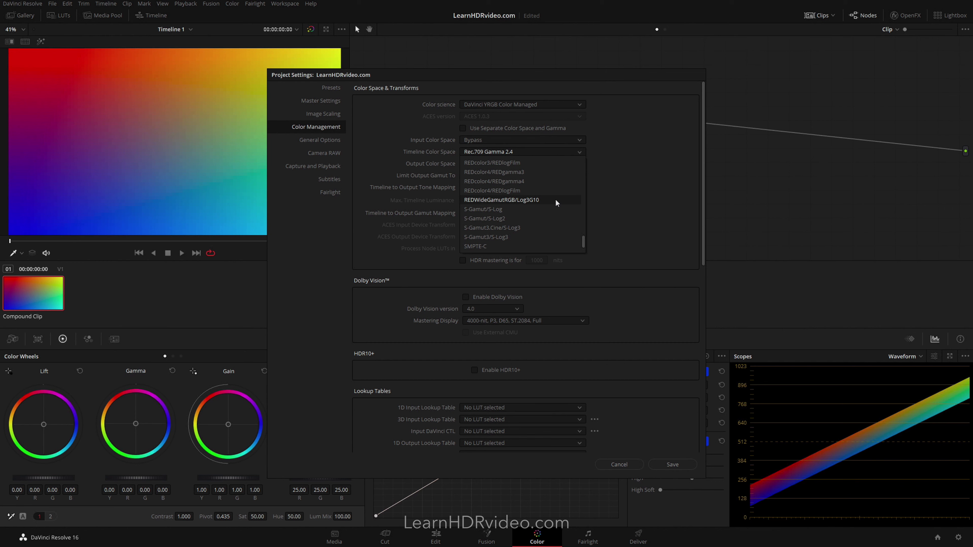
scroll(555, 199, up, 4)
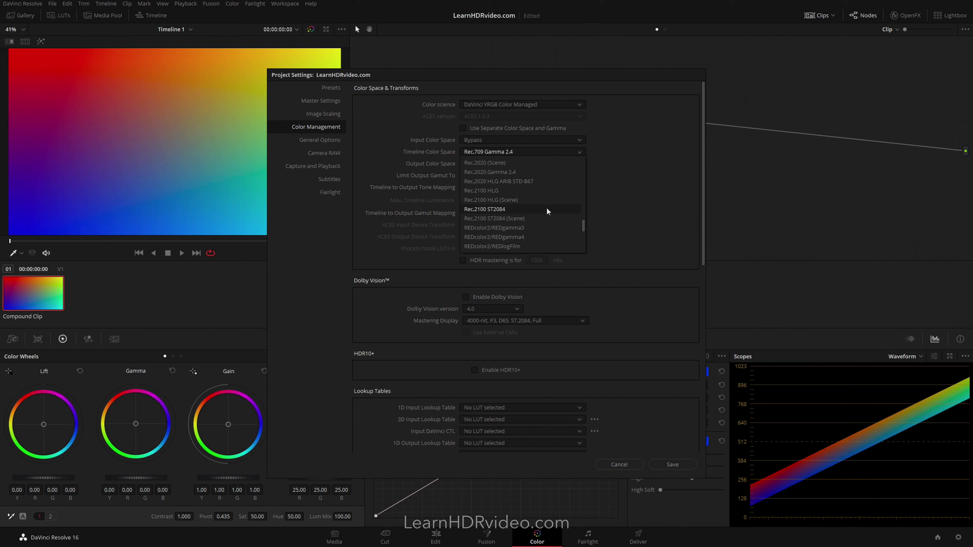
scroll(547, 207, up, 10)
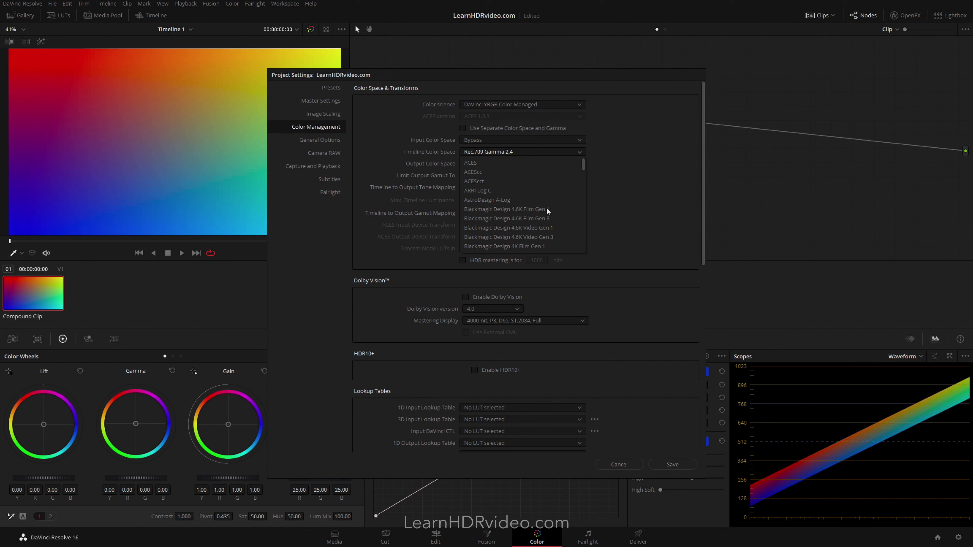
click(546, 193)
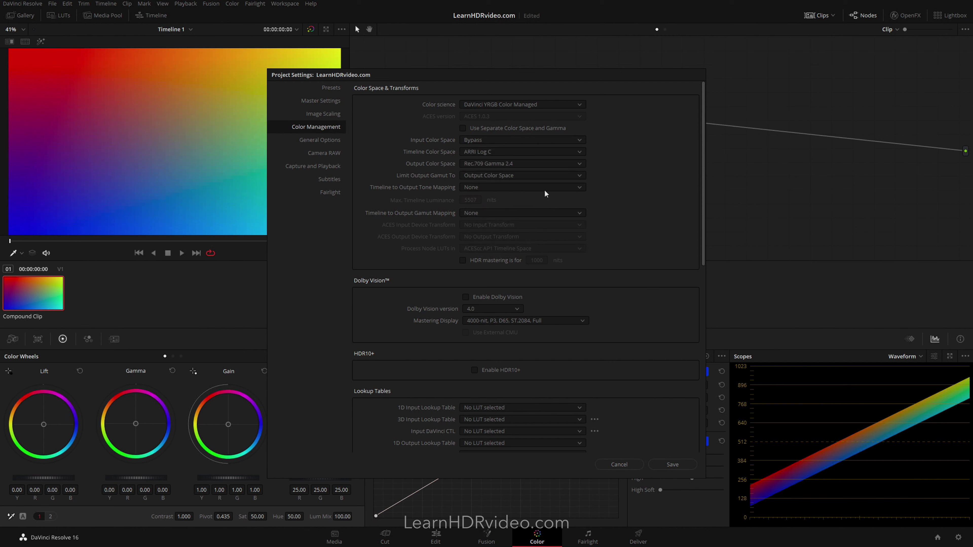
- Set the output color space to Rec.2100 ST2084
click(546, 165)
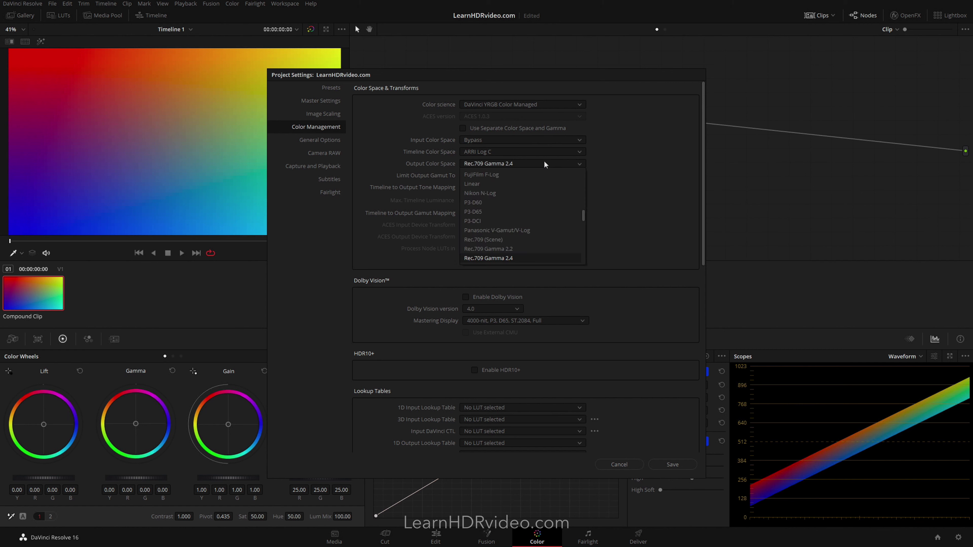
scroll(538, 191, down, 6)
scroll(539, 195, down, 2)
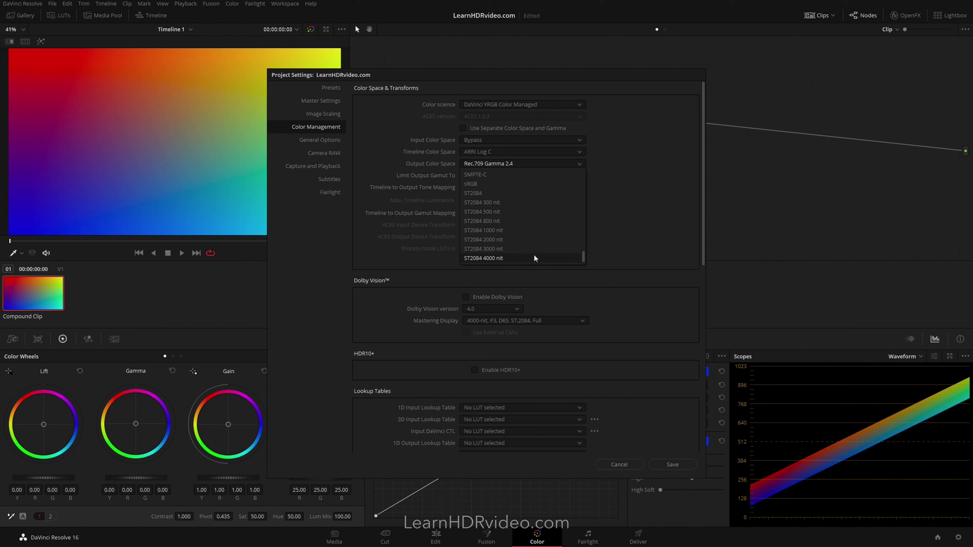
scroll(534, 255, up, 8)
scroll(534, 256, up, 1)
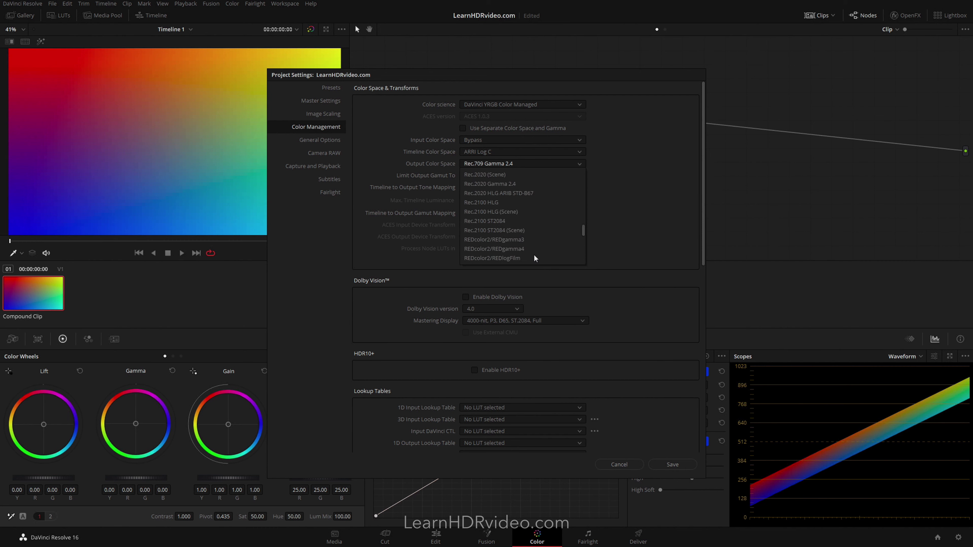
click(539, 221)
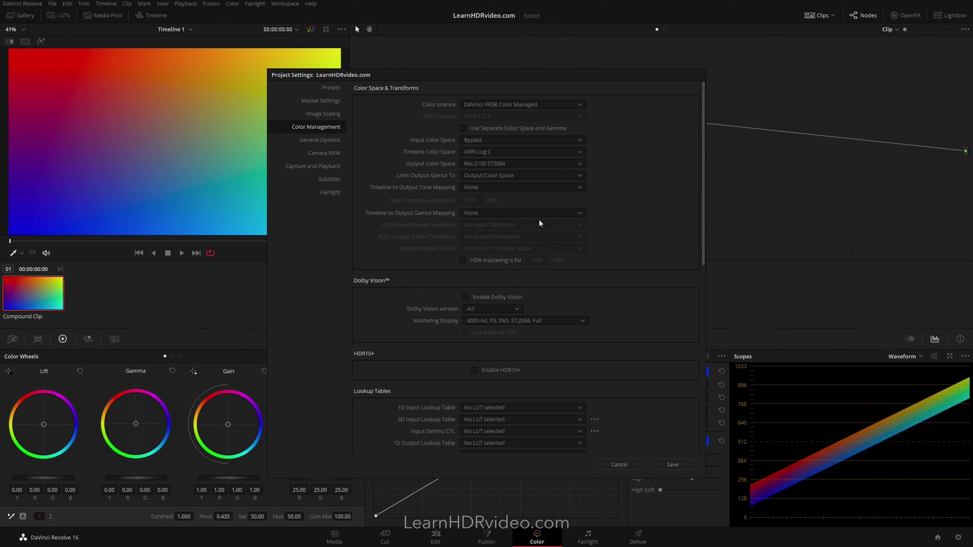
click(532, 130)
click(513, 164)
click(512, 162)
click(513, 130)
- Set the output color space to ST2084 and save the project settings
click(512, 163)
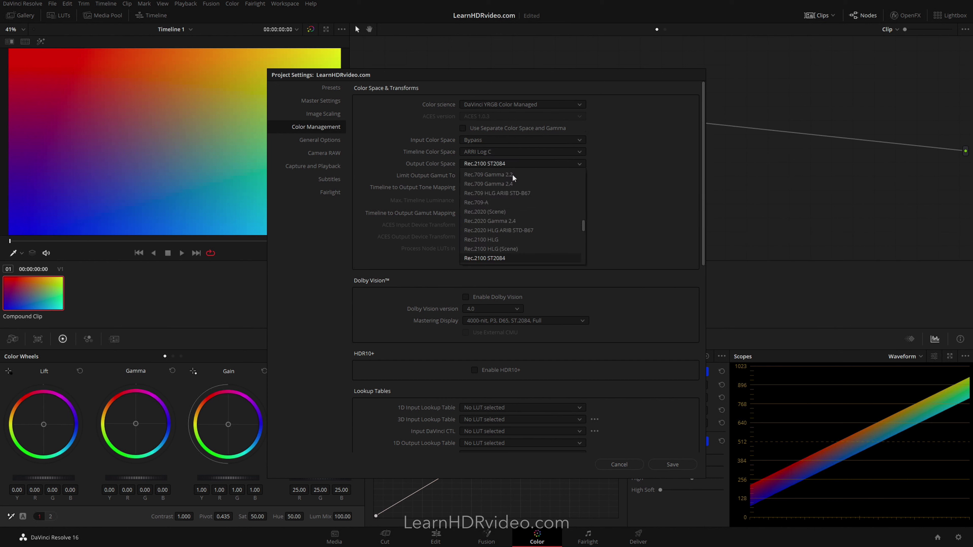
scroll(512, 192, down, 3)
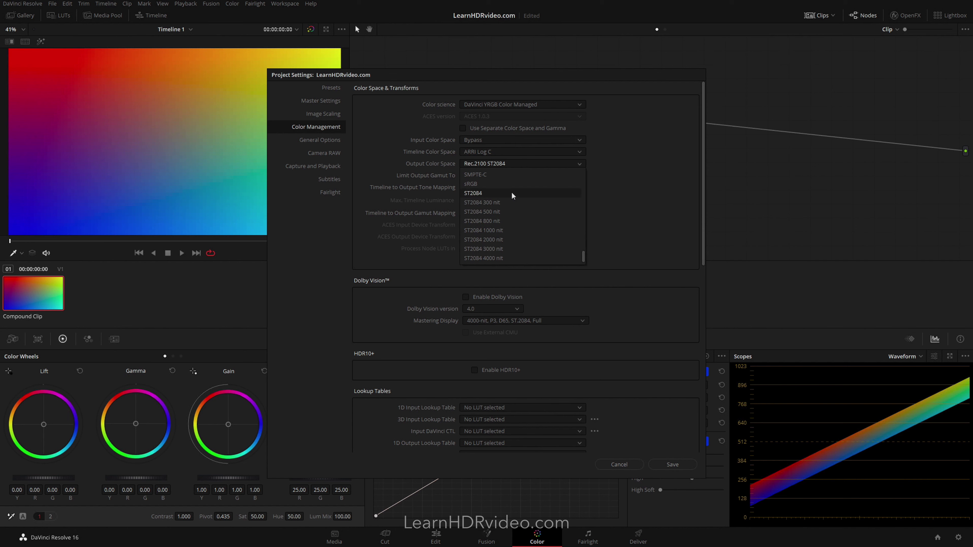
click(511, 193)
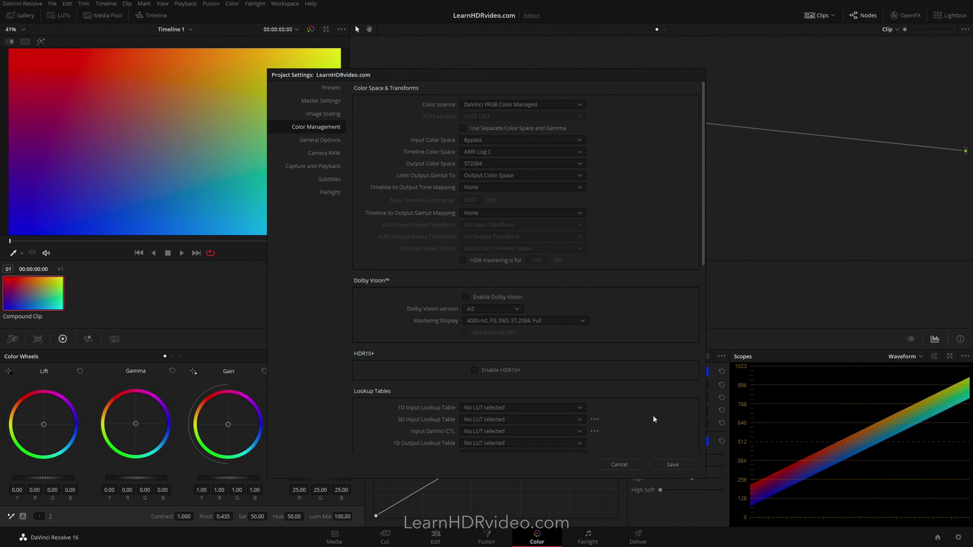
click(670, 464)
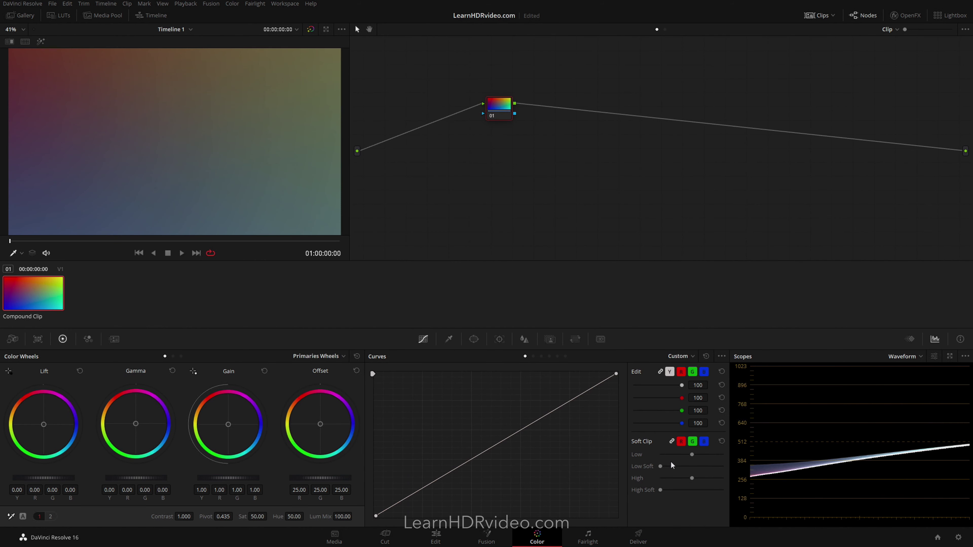
- Enlarge the scopes into their own window and display the CIE Chromaticity scope
click(950, 356)
click(907, 60)
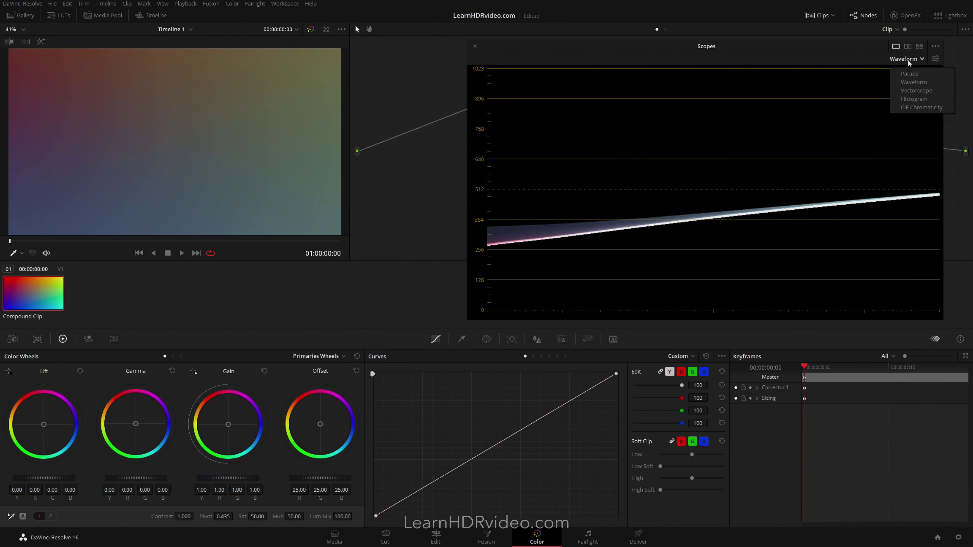
click(915, 108)
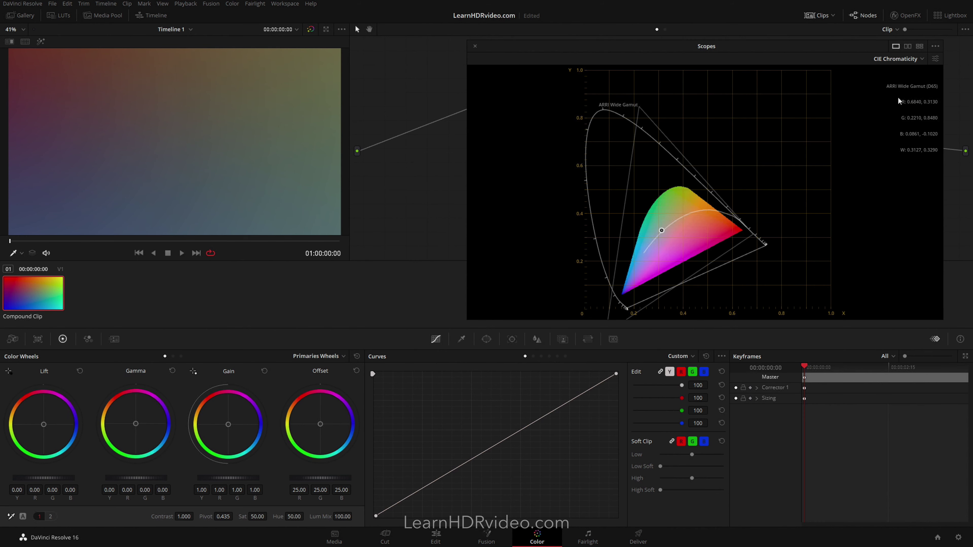
- In the project settings, enable separate color space and gamma, set the output color space to Rec.2020, and save
click(957, 537)
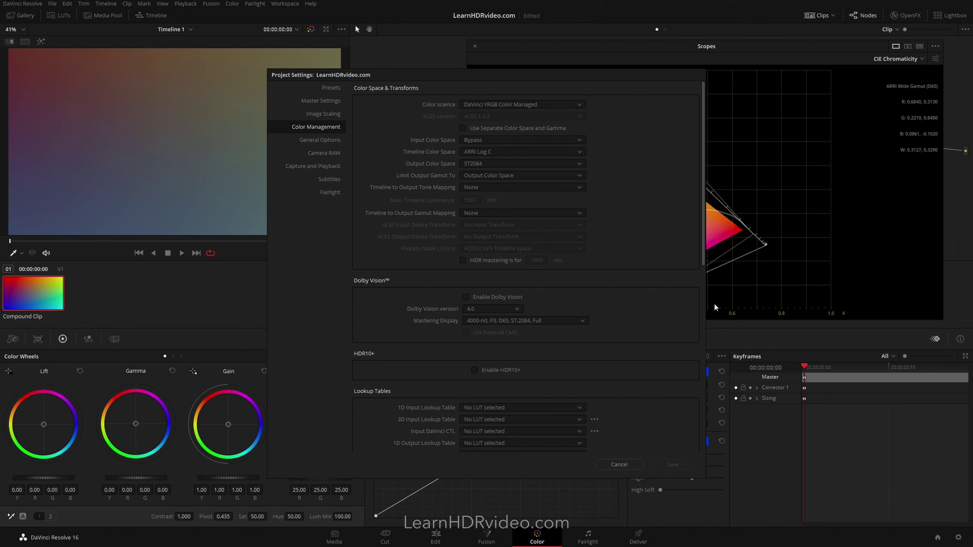
click(513, 130)
click(512, 162)
click(512, 162)
click(672, 464)
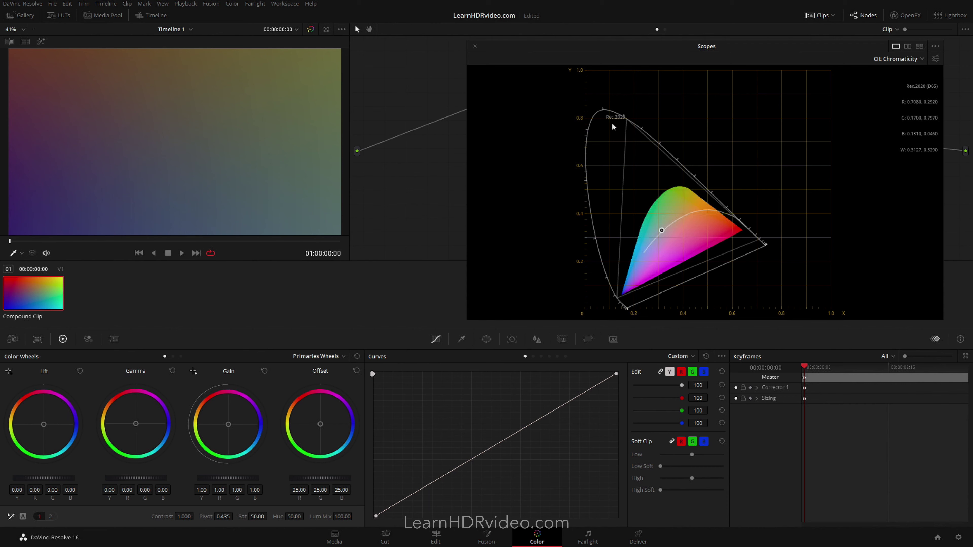
- Reopen the project settings, keep Rec.2020 as the output color space, and limit the output gamut to P3-D65
click(958, 538)
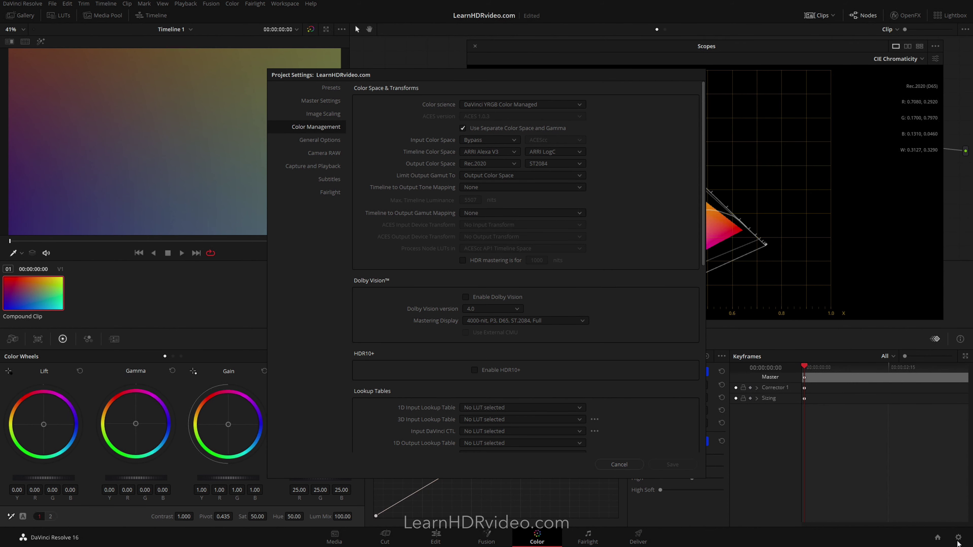
click(515, 161)
scroll(513, 180, up, 6)
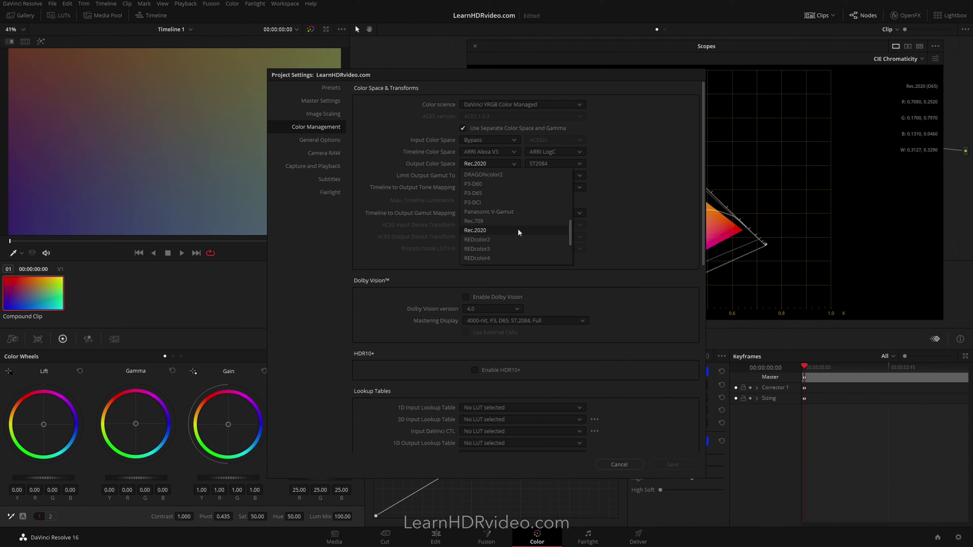
click(518, 230)
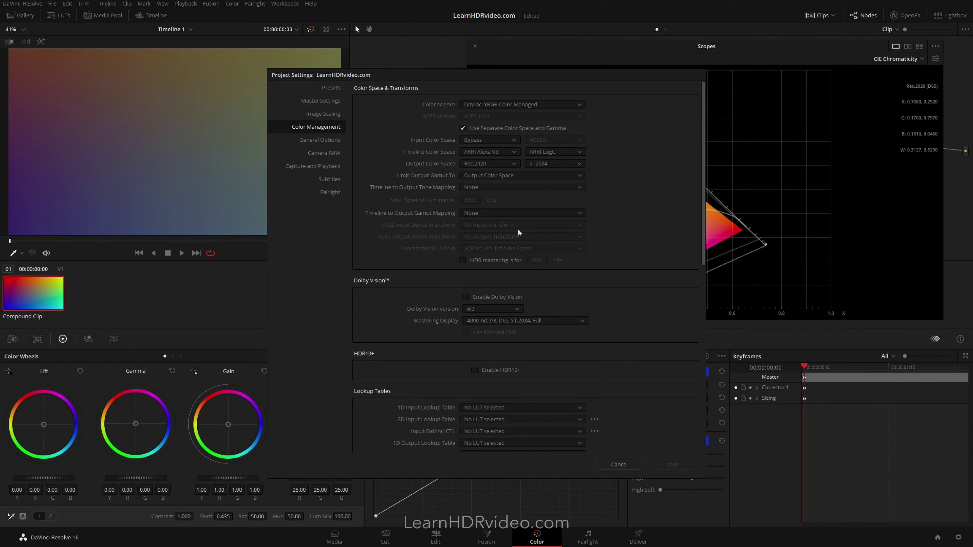
click(558, 175)
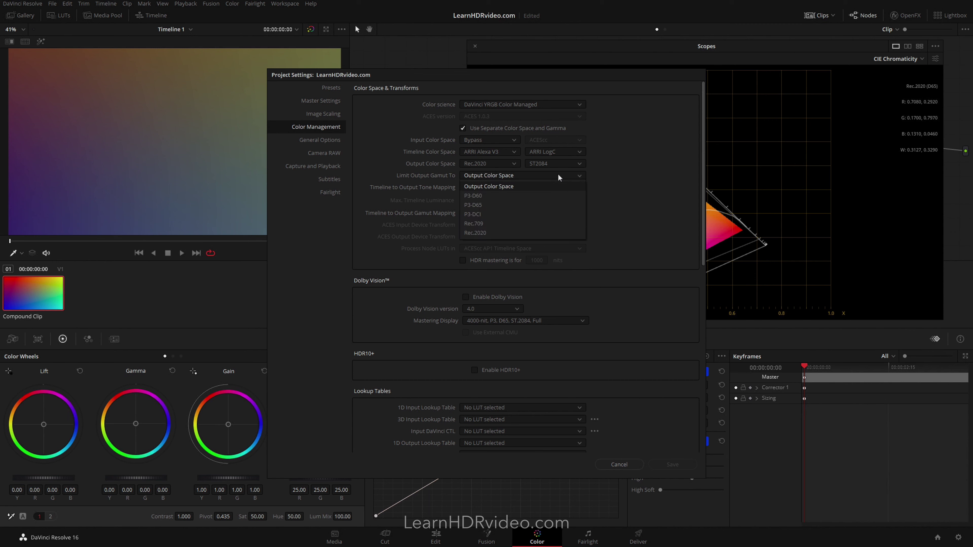
click(559, 205)
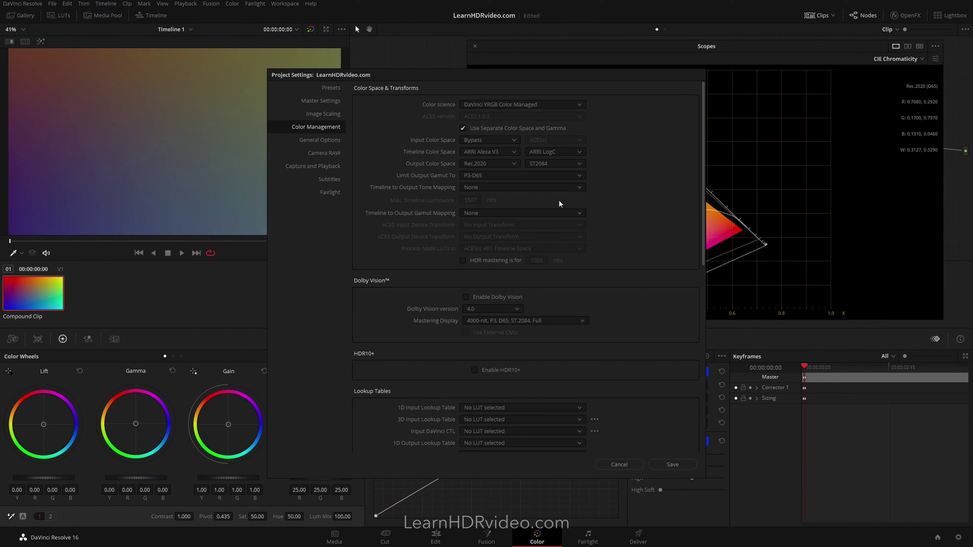
- Switch the output color space to P3-D65, then return it to Rec.2020
click(516, 172)
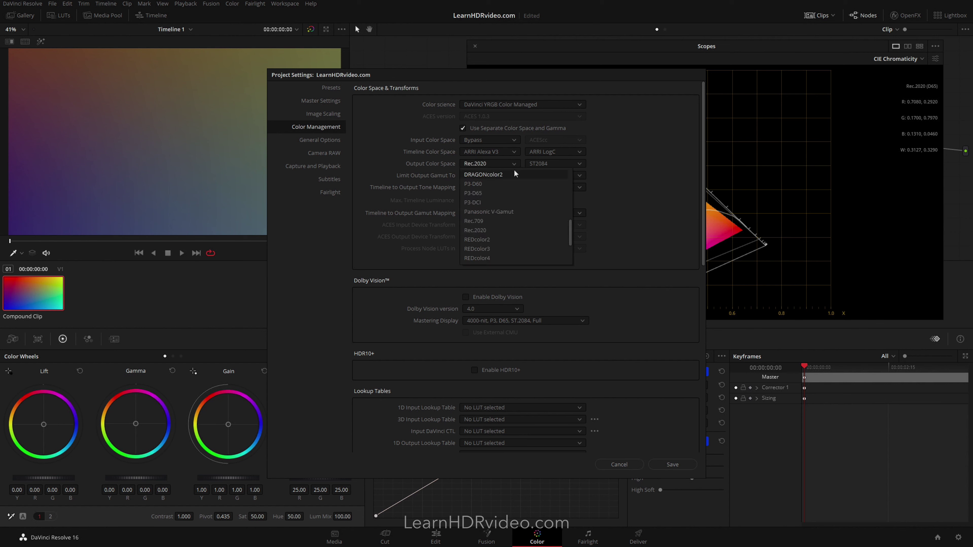
click(513, 193)
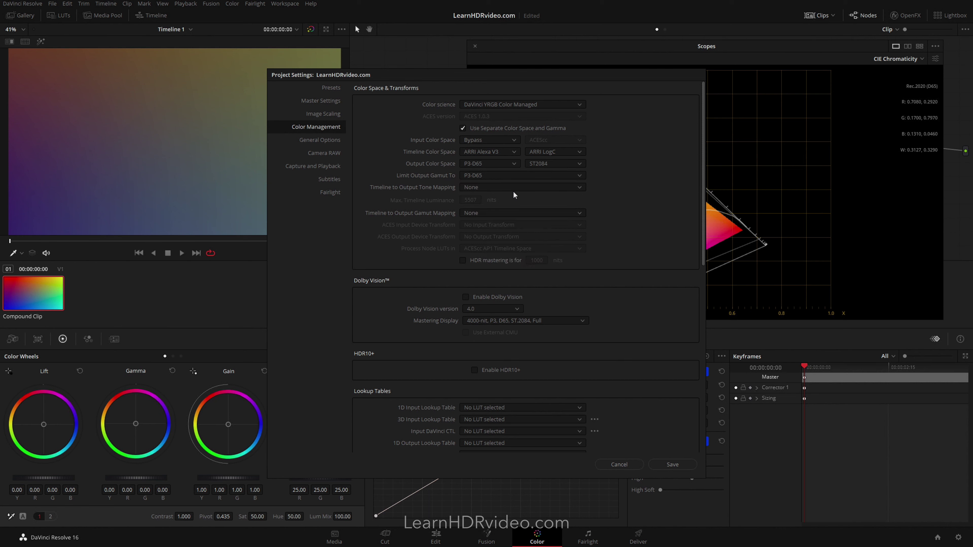
click(581, 162)
click(581, 163)
click(515, 160)
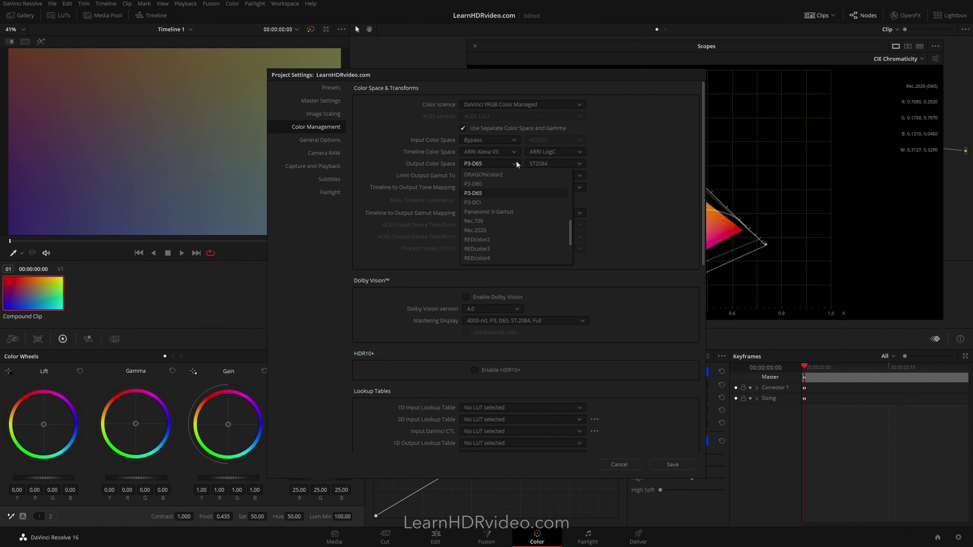
click(502, 230)
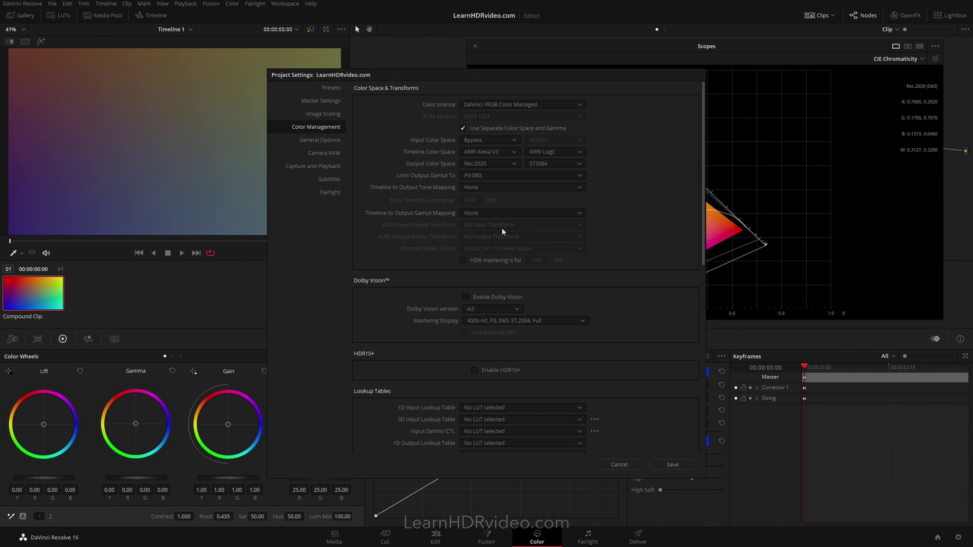